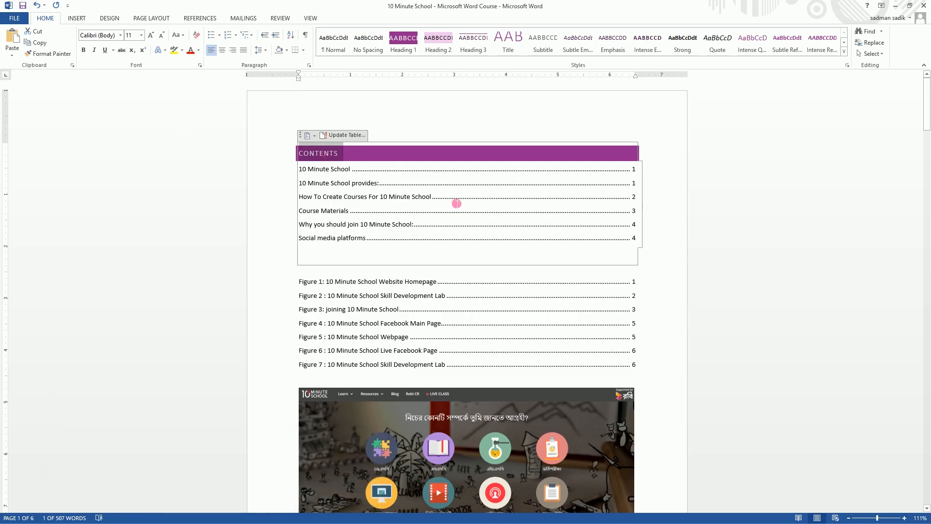
{"action": "scroll", "coordinate": [453, 202], "scroll_direction": "down", "scroll_amount": 10}
{"action": "scroll", "coordinate": [457, 189], "scroll_direction": "down", "scroll_amount": 15}
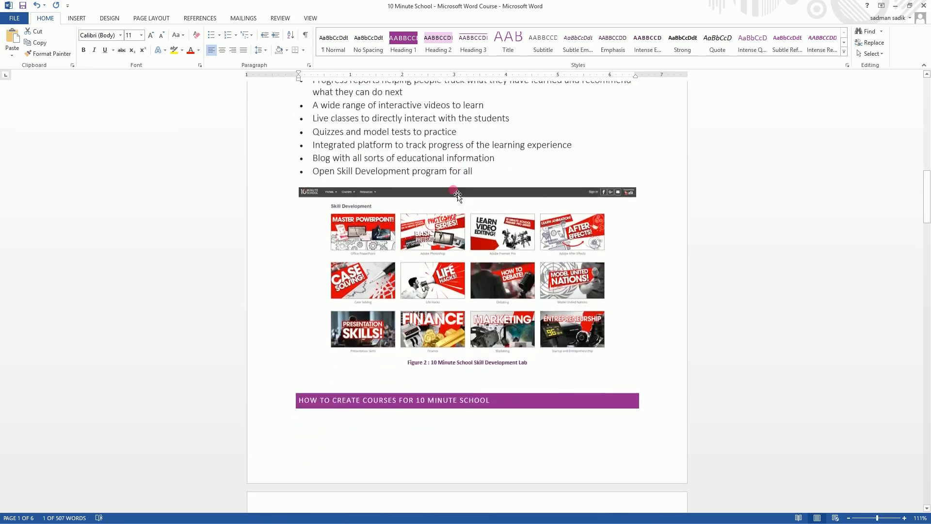
{"action": "scroll", "coordinate": [457, 193], "scroll_direction": "up", "scroll_amount": 5}
{"action": "scroll", "coordinate": [456, 194], "scroll_direction": "up", "scroll_amount": 15}
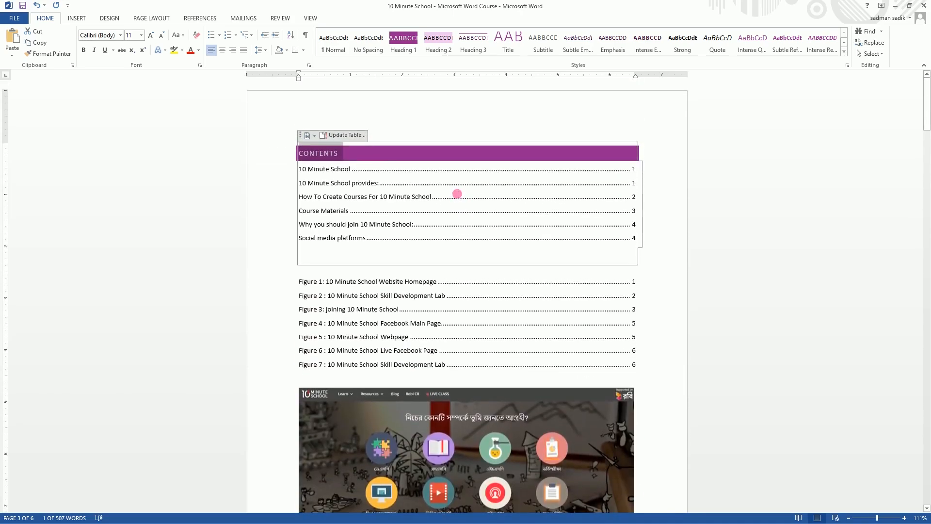
{"action": "scroll", "coordinate": [457, 193], "scroll_direction": "down", "scroll_amount": 20}
{"action": "scroll", "coordinate": [543, 218], "scroll_direction": "down", "scroll_amount": 15}
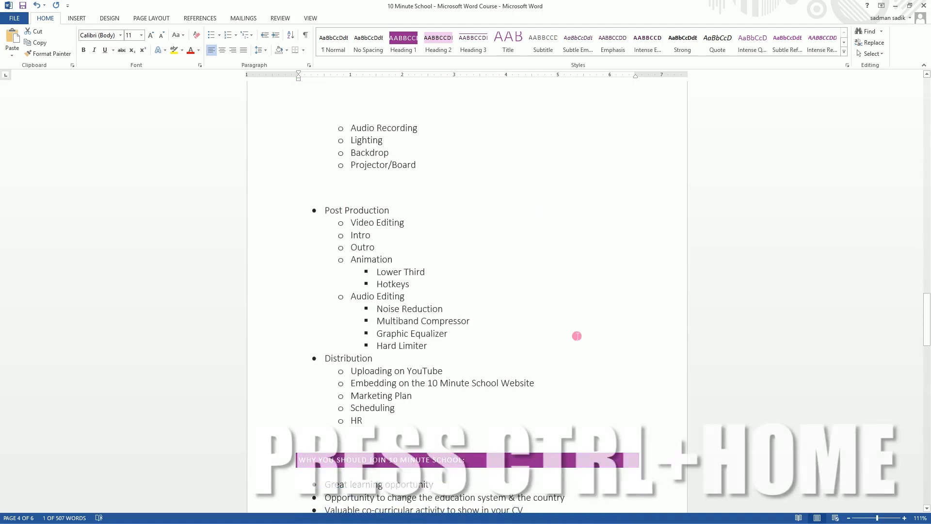
Insert the built-in Banded cover page at the beginning of the document
{"action": "key", "text": "ctrl+Home"}
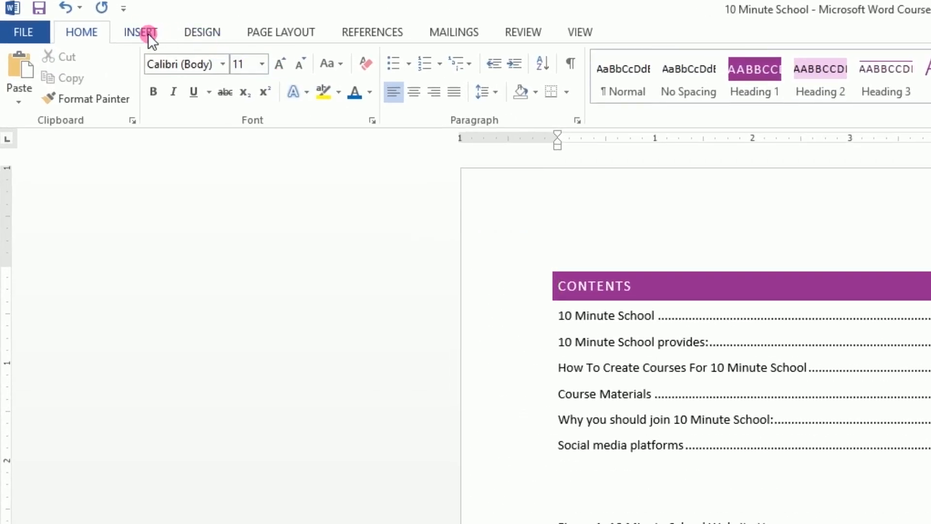
{"action": "left_click", "coordinate": [141, 32]}
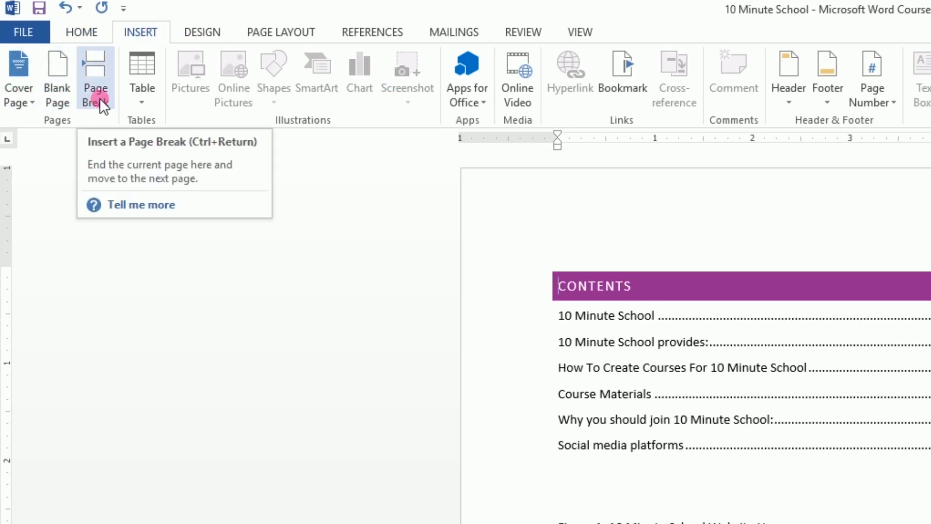
{"action": "left_click", "coordinate": [21, 99]}
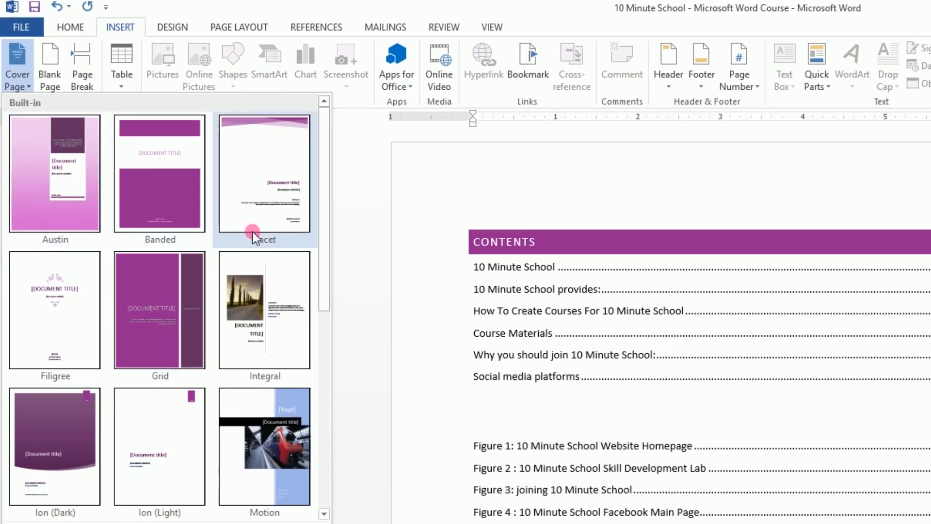
{"action": "scroll", "coordinate": [232, 301], "scroll_direction": "down", "scroll_amount": 3}
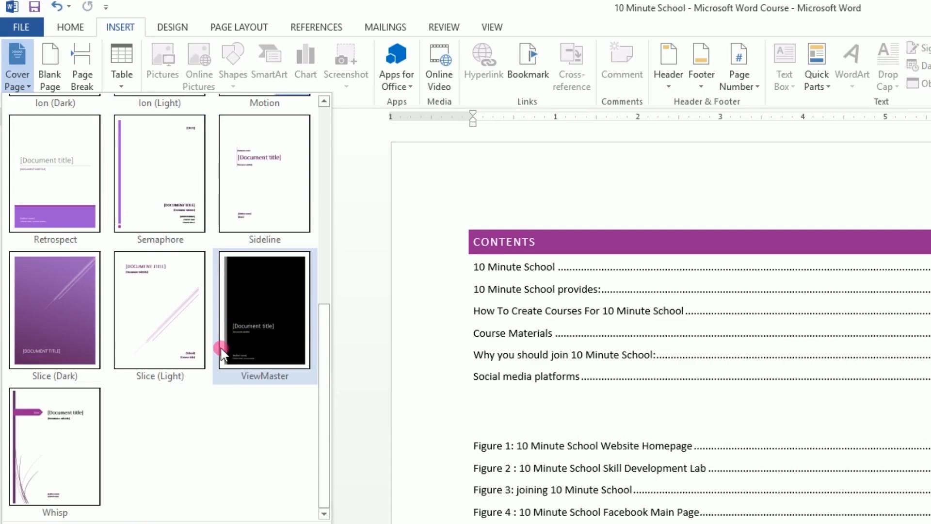
{"action": "scroll", "coordinate": [207, 321], "scroll_direction": "up", "scroll_amount": 3}
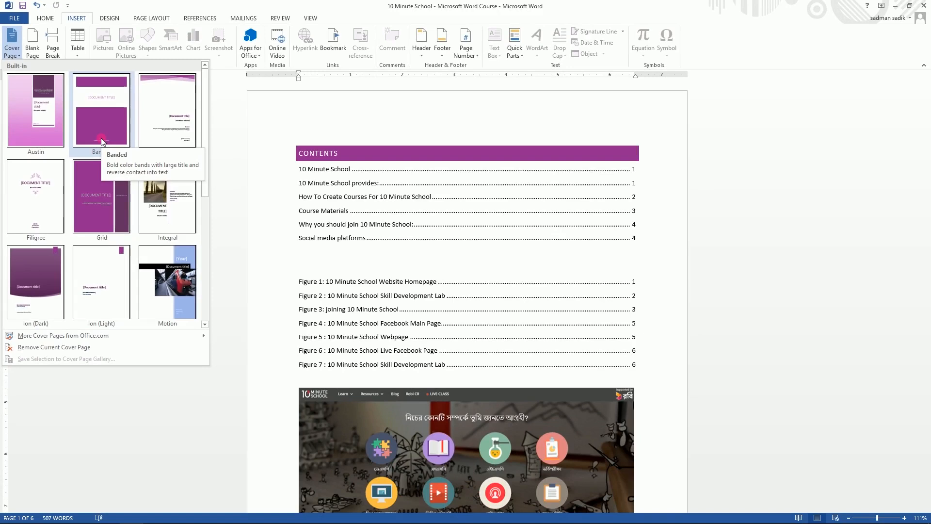
{"action": "left_click", "coordinate": [159, 217]}
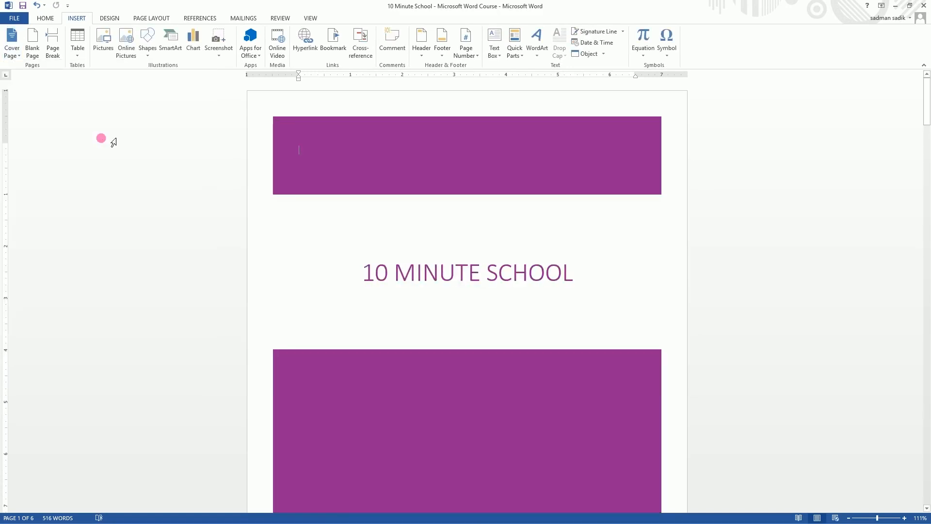
Examine the new cover page's title and the author and company fields on its lower colour band
{"action": "scroll", "coordinate": [614, 327], "scroll_direction": "down", "scroll_amount": 8}
{"action": "scroll", "coordinate": [590, 323], "scroll_direction": "up", "scroll_amount": 5}
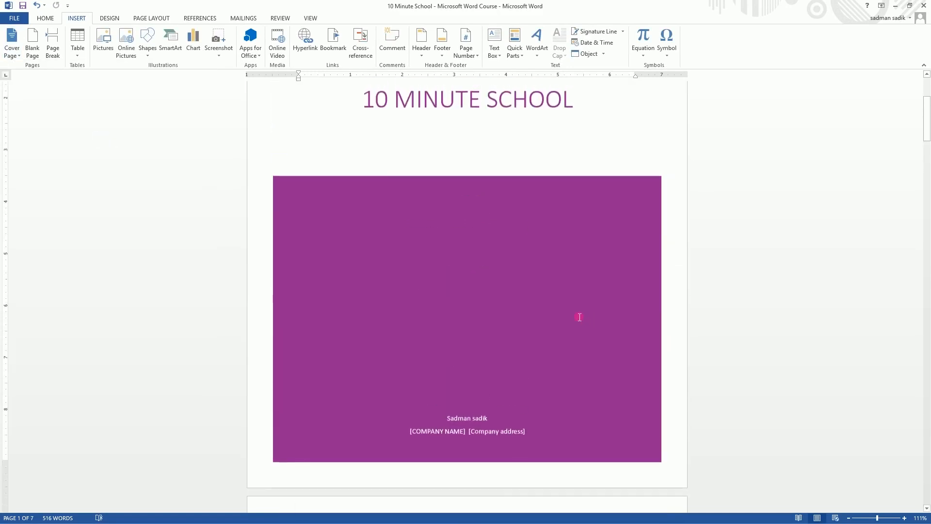
{"action": "scroll", "coordinate": [580, 317], "scroll_direction": "up", "scroll_amount": 3}
{"action": "left_click", "coordinate": [546, 252]}
{"action": "triple_click", "coordinate": [569, 250]}
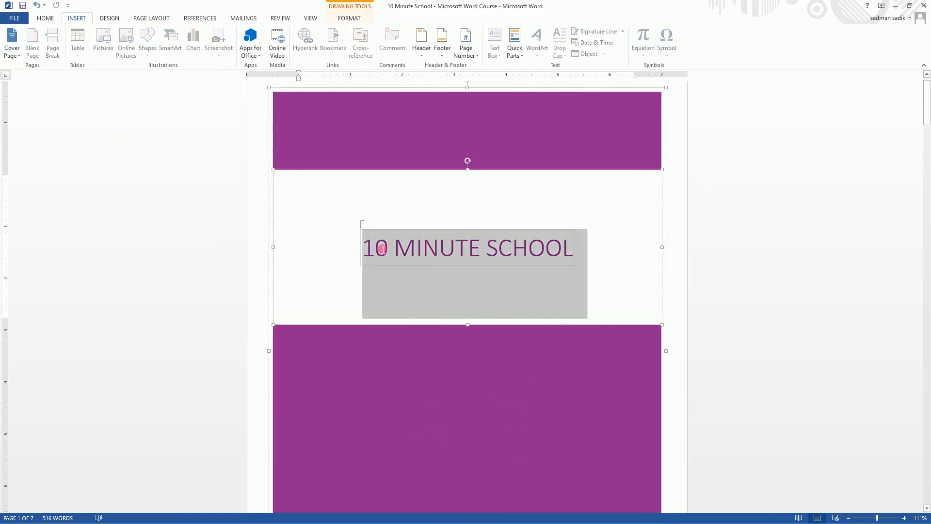
{"action": "left_click", "coordinate": [526, 263]}
{"action": "scroll", "coordinate": [526, 262], "scroll_direction": "down", "scroll_amount": 2}
{"action": "scroll", "coordinate": [527, 262], "scroll_direction": "down", "scroll_amount": 3}
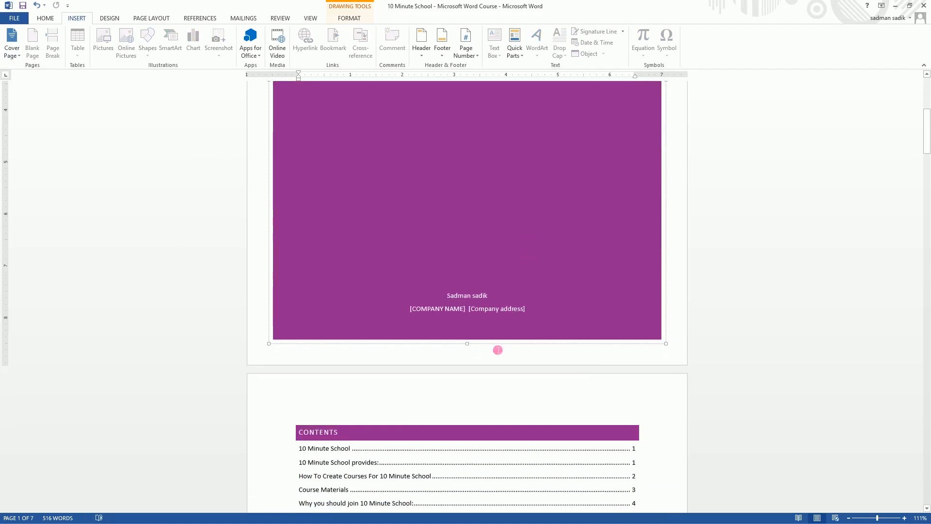
Delete the company name and company address placeholders from the cover page's lower band
{"action": "left_click", "coordinate": [446, 309]}
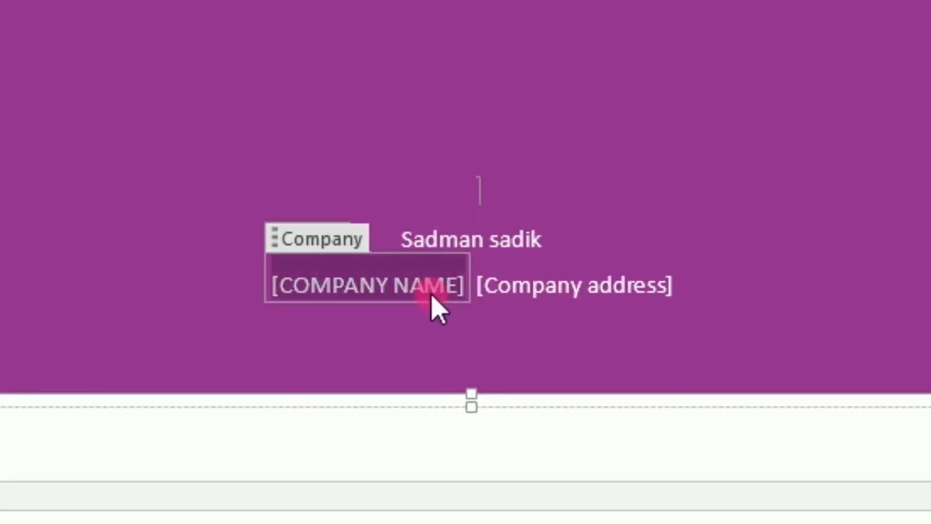
{"action": "key", "text": "Delete"}
{"action": "left_click", "coordinate": [545, 311]}
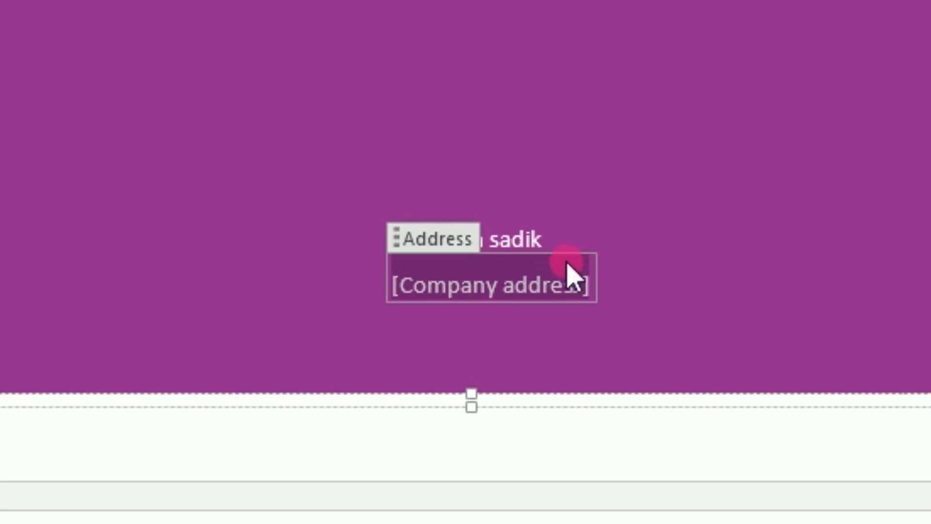
{"action": "key", "text": "Delete"}
{"action": "left_click", "coordinate": [511, 330]}
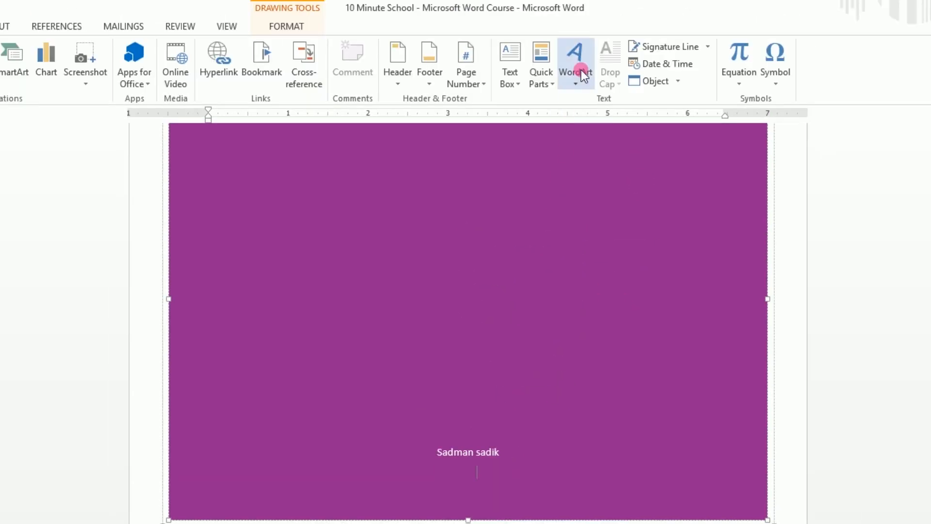
Try placing a WordArt text box on the cover page's lower band, and delete it
{"action": "left_click", "coordinate": [583, 75]}
{"action": "left_click", "coordinate": [603, 120]}
{"action": "left_click_drag", "start_coordinate": [397, 136], "coordinate": [587, 523]}
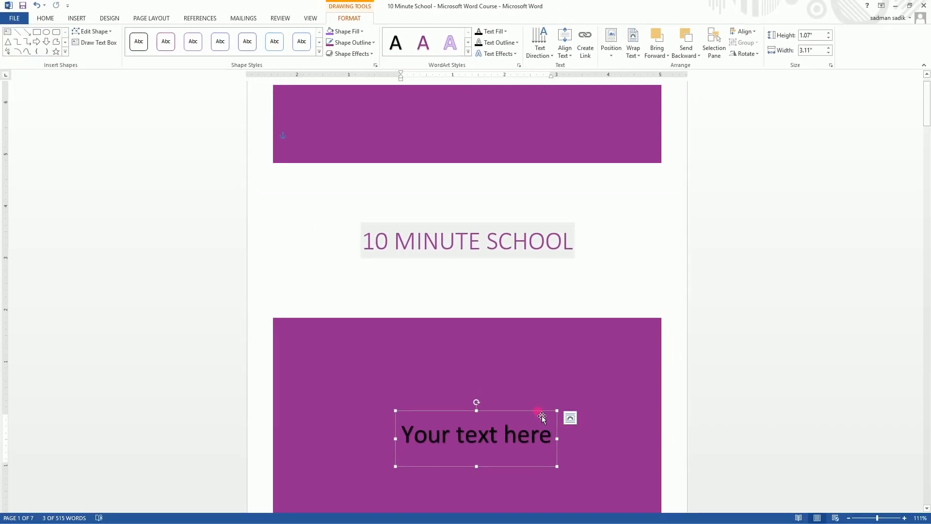
{"action": "key", "text": "Delete"}
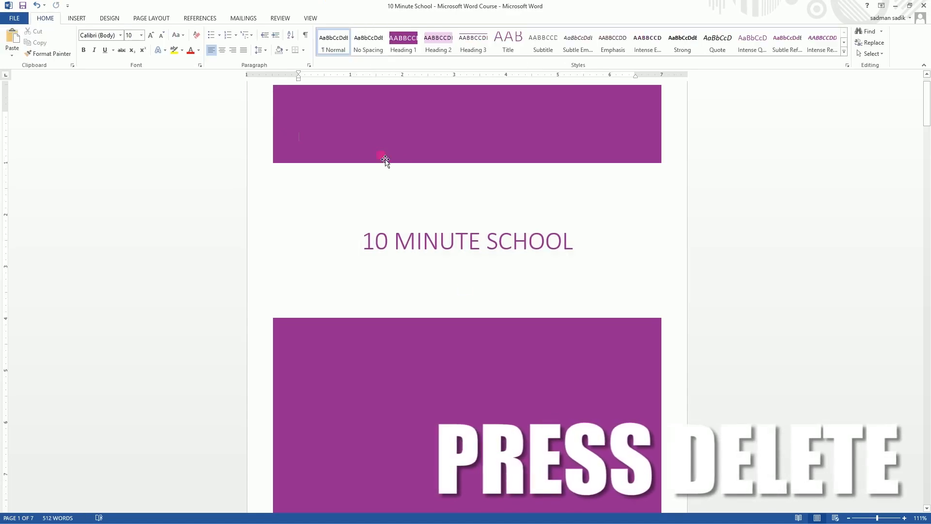
Stretch the cover page's banded graphic to the page edges so it fills the whole first page
{"action": "left_click", "coordinate": [290, 101]}
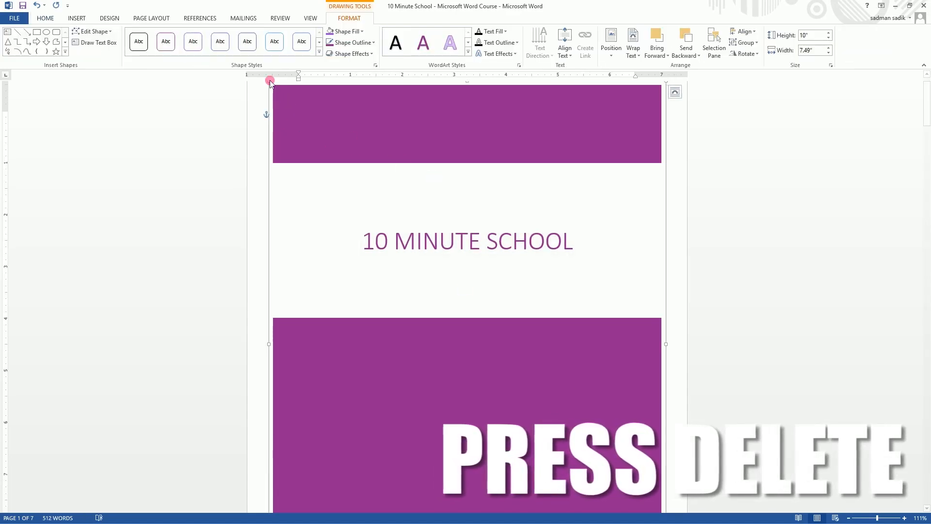
{"action": "left_click_drag", "start_coordinate": [270, 82], "coordinate": [249, 73]}
{"action": "scroll", "coordinate": [613, 376], "scroll_direction": "down", "scroll_amount": 6}
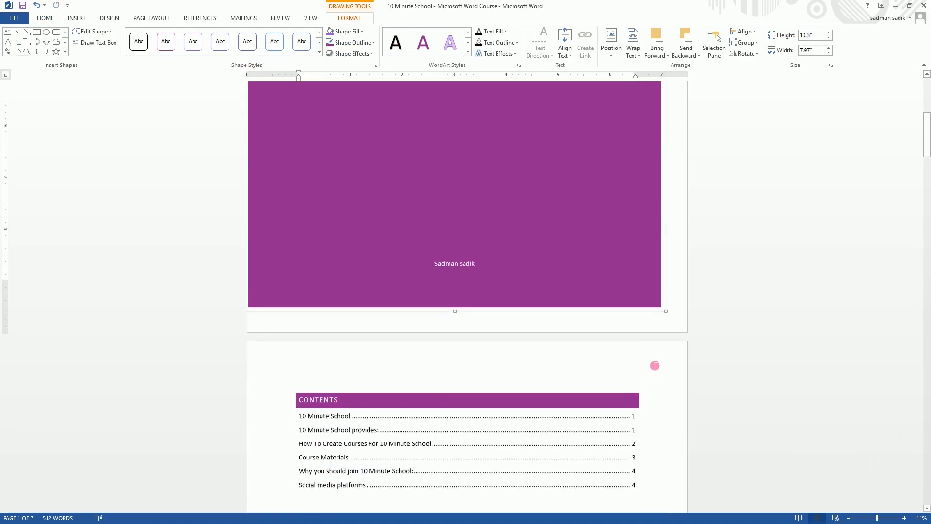
{"action": "left_click_drag", "start_coordinate": [666, 311], "coordinate": [690, 333]}
{"action": "scroll", "coordinate": [677, 306], "scroll_direction": "up", "scroll_amount": 3}
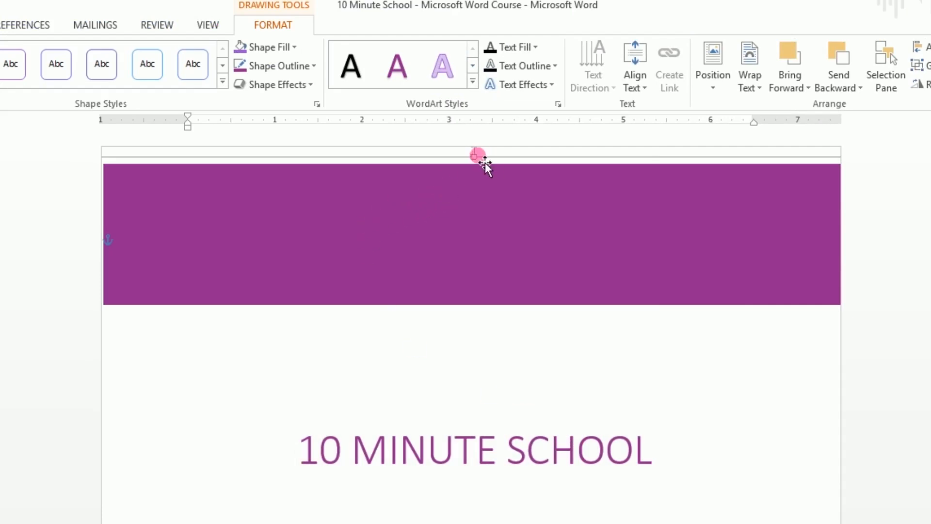
{"action": "left_click_drag", "start_coordinate": [489, 167], "coordinate": [489, 156]}
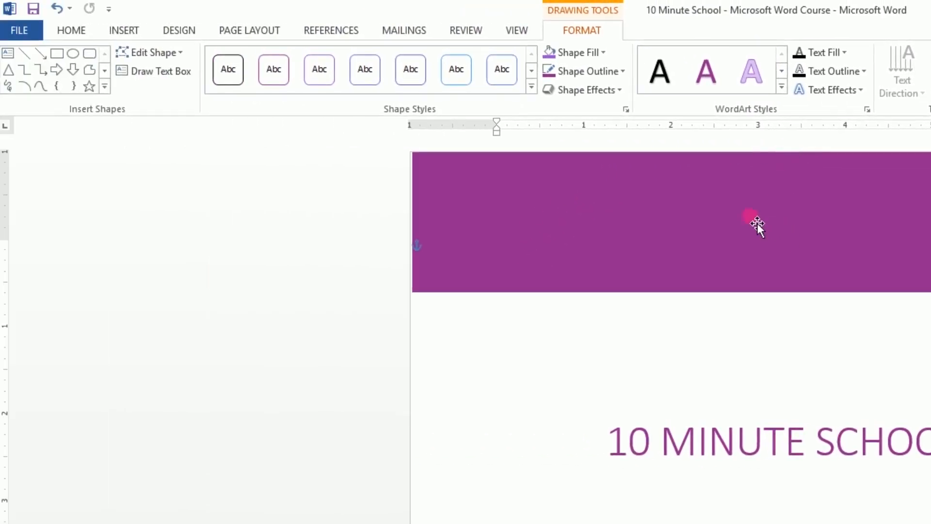
Change the document's theme colors to Blue Green and check the recoloured headings and cover page
{"action": "left_click", "coordinate": [179, 31]}
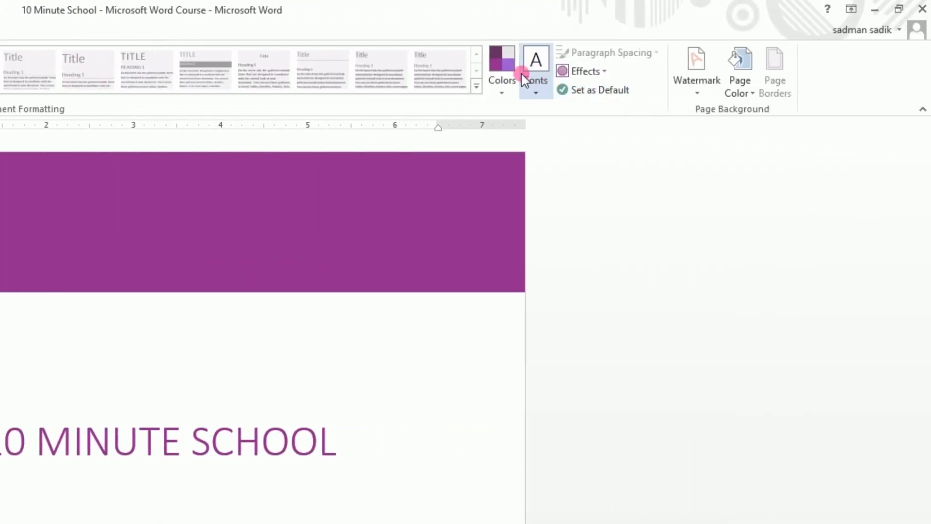
{"action": "left_click", "coordinate": [521, 73]}
{"action": "left_click", "coordinate": [502, 83]}
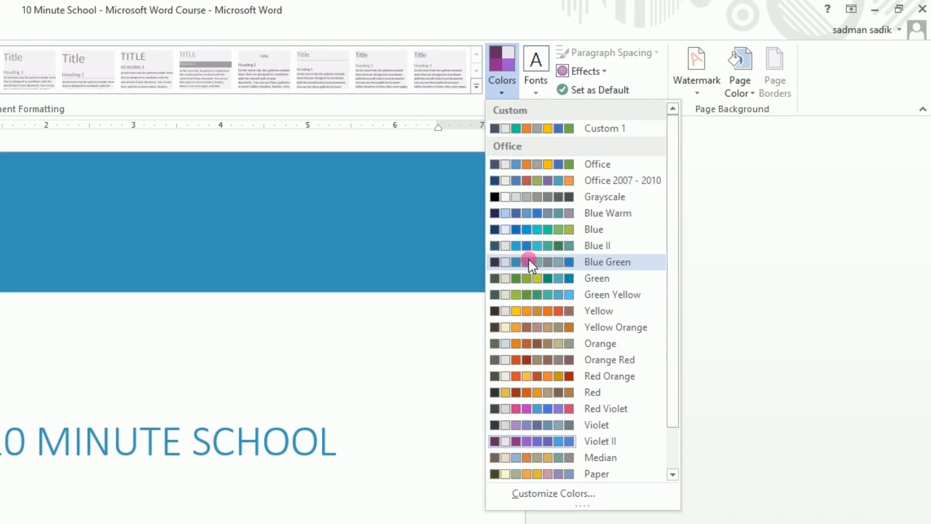
{"action": "left_click", "coordinate": [532, 262]}
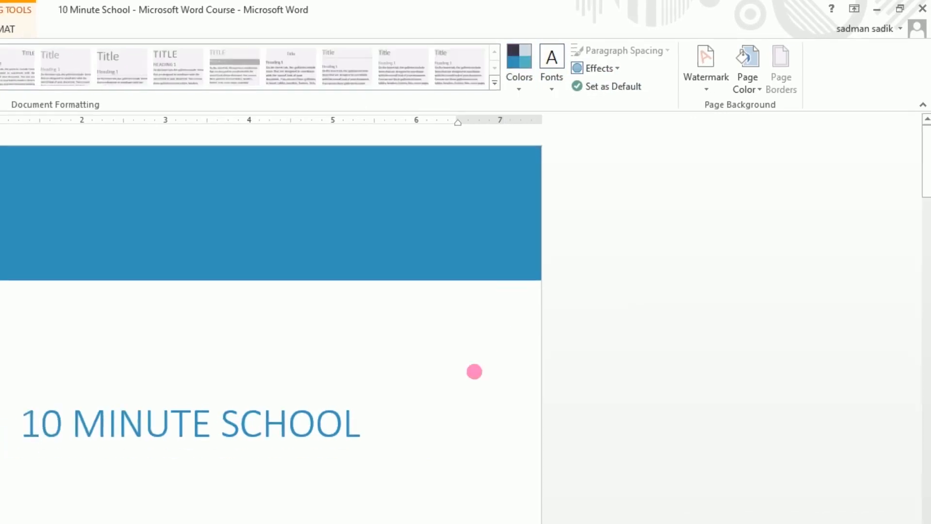
{"action": "scroll", "coordinate": [346, 395], "scroll_direction": "down", "scroll_amount": 10}
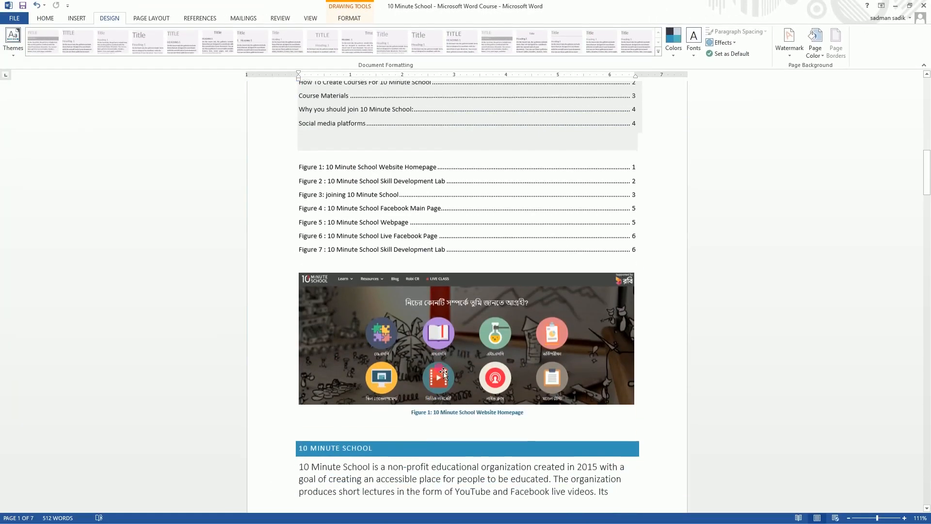
{"action": "scroll", "coordinate": [430, 338], "scroll_direction": "down", "scroll_amount": 4}
{"action": "scroll", "coordinate": [461, 214], "scroll_direction": "up", "scroll_amount": 10}
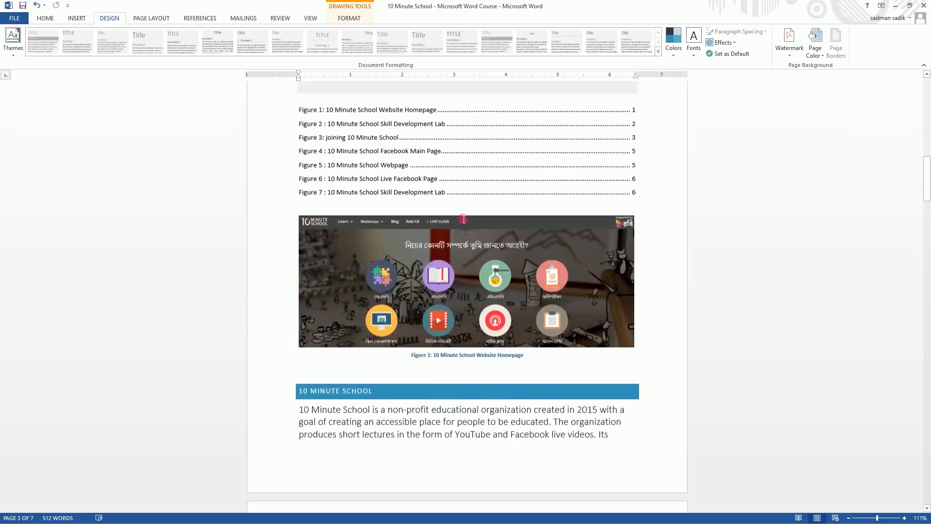
{"action": "scroll", "coordinate": [463, 219], "scroll_direction": "up", "scroll_amount": 10}
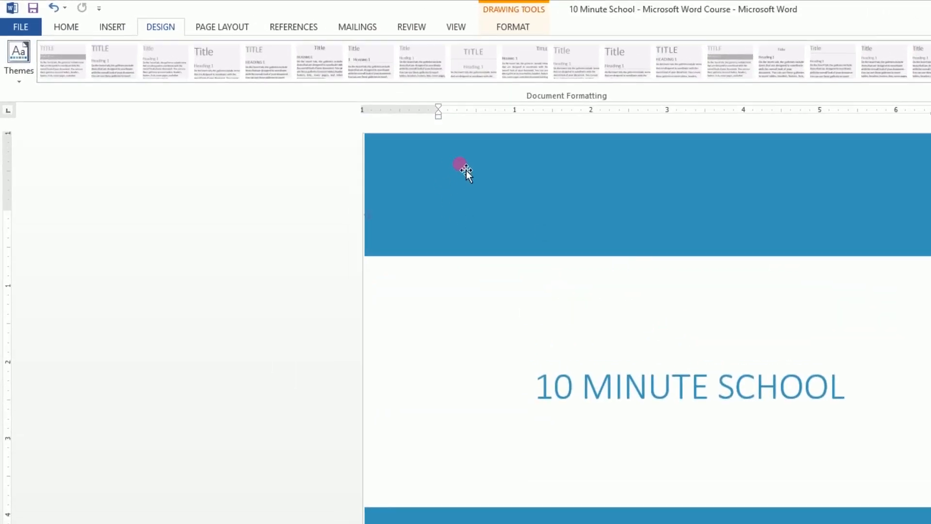
{"action": "left_click", "coordinate": [111, 26]}
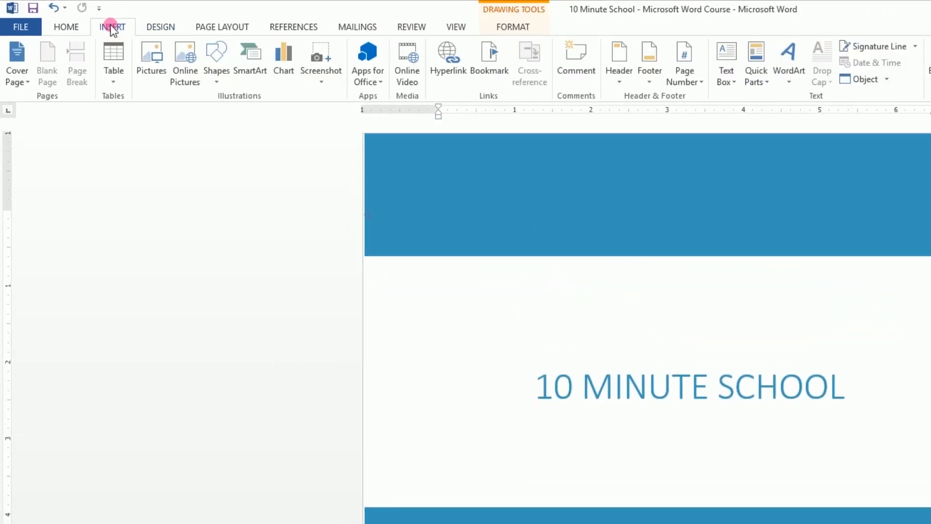
{"action": "left_click", "coordinate": [19, 76]}
{"action": "left_click_drag", "start_coordinate": [301, 270], "coordinate": [280, 416]}
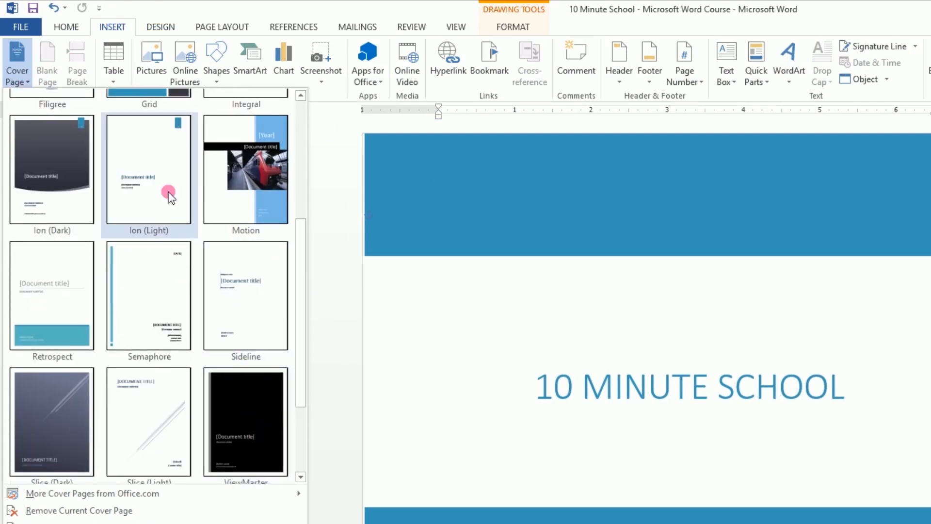
{"action": "left_click", "coordinate": [85, 26]}
Insert a page break on the empty line between the list of figures and the Figure 1 homepage image
{"action": "scroll", "coordinate": [860, 456], "scroll_direction": "down", "scroll_amount": 8}
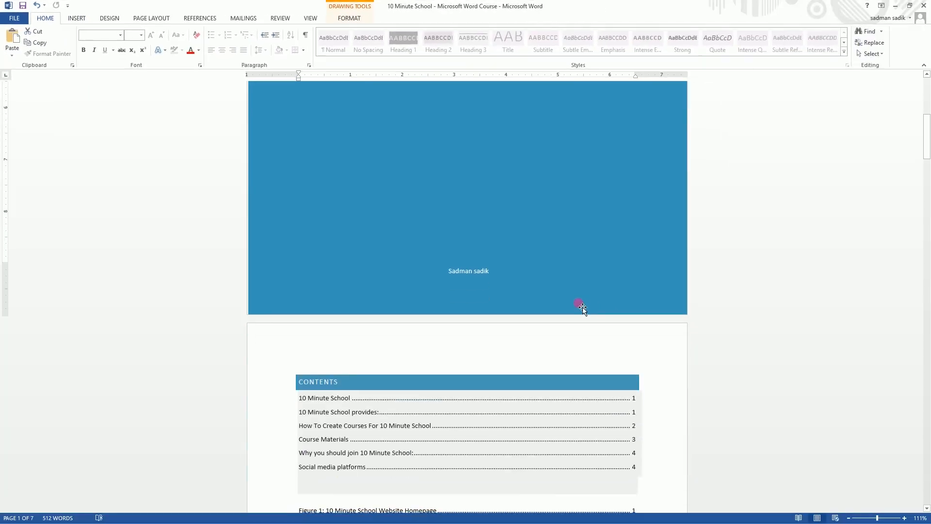
{"action": "scroll", "coordinate": [582, 308], "scroll_direction": "down", "scroll_amount": 6}
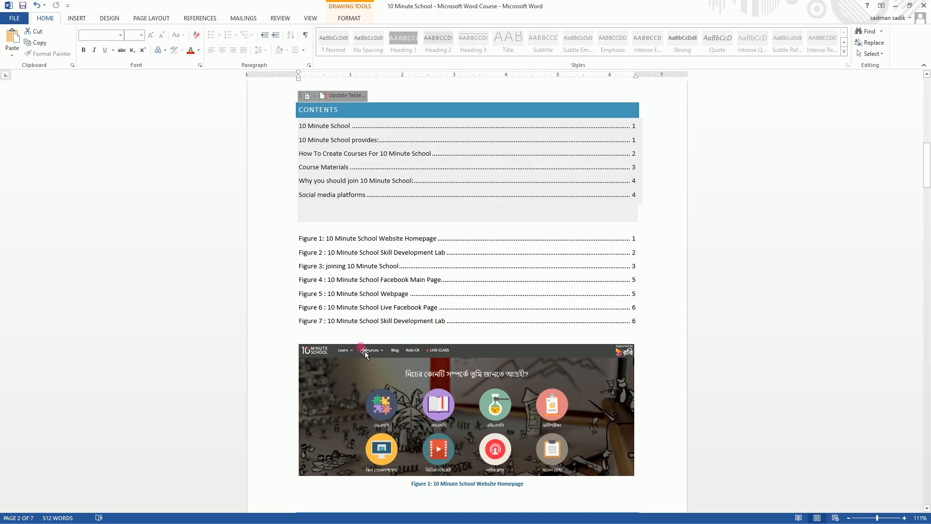
{"action": "scroll", "coordinate": [438, 350], "scroll_direction": "down", "scroll_amount": 7}
{"action": "scroll", "coordinate": [438, 350], "scroll_direction": "up", "scroll_amount": 5}
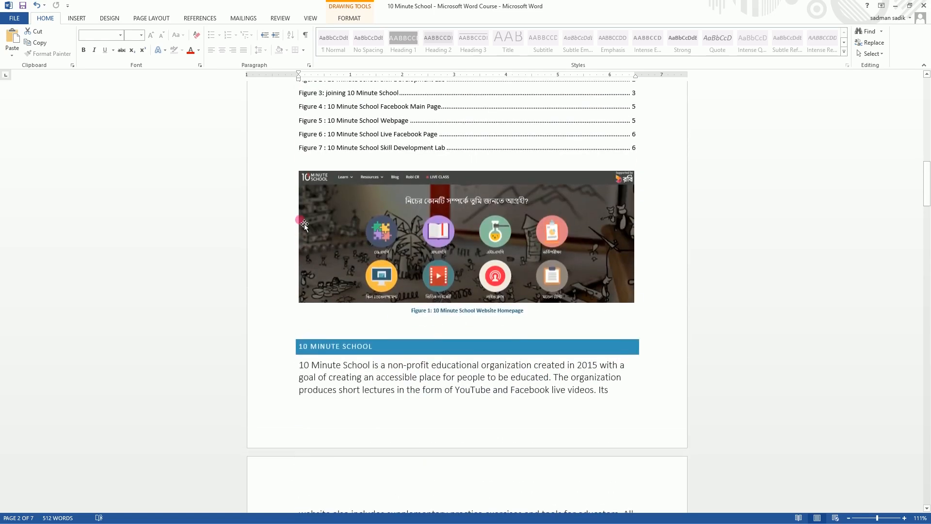
{"action": "left_click", "coordinate": [321, 234]}
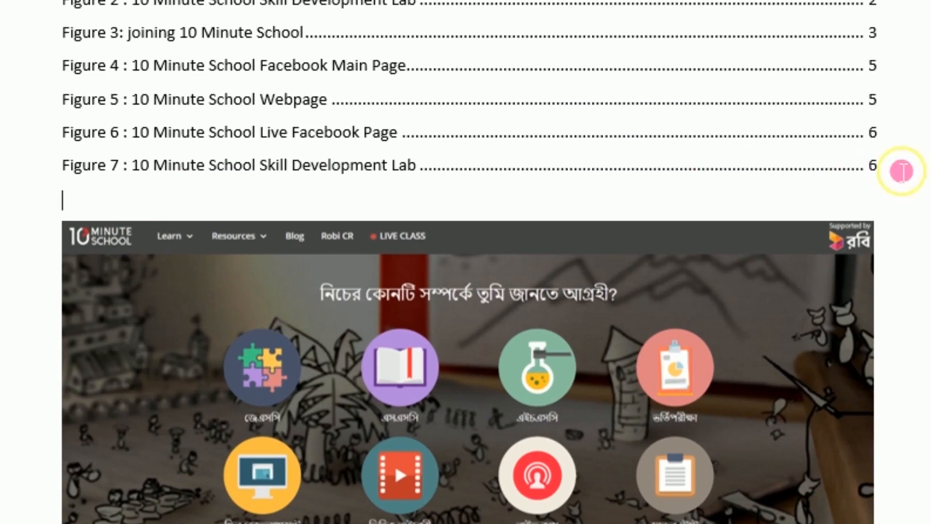
{"action": "left_click_drag", "start_coordinate": [902, 171], "coordinate": [465, 8]}
{"action": "left_click", "coordinate": [231, 197]}
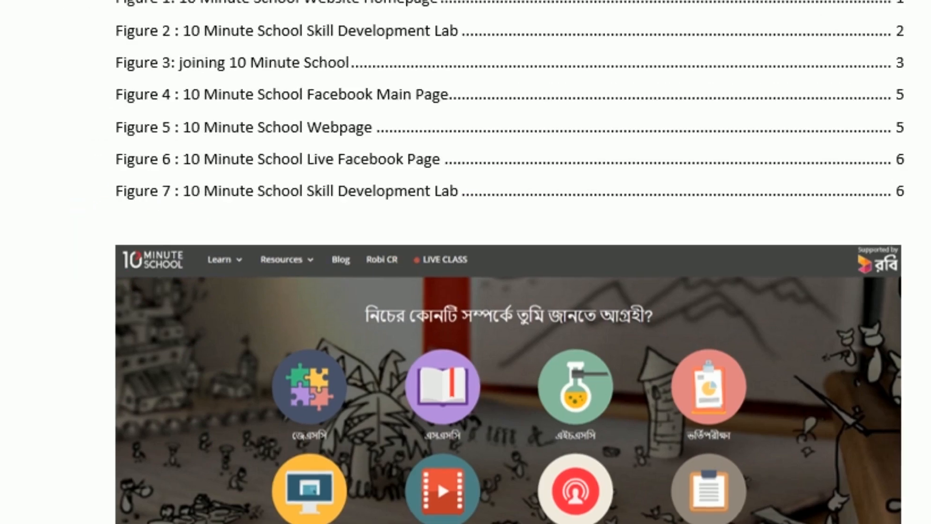
{"action": "left_click", "coordinate": [103, 6]}
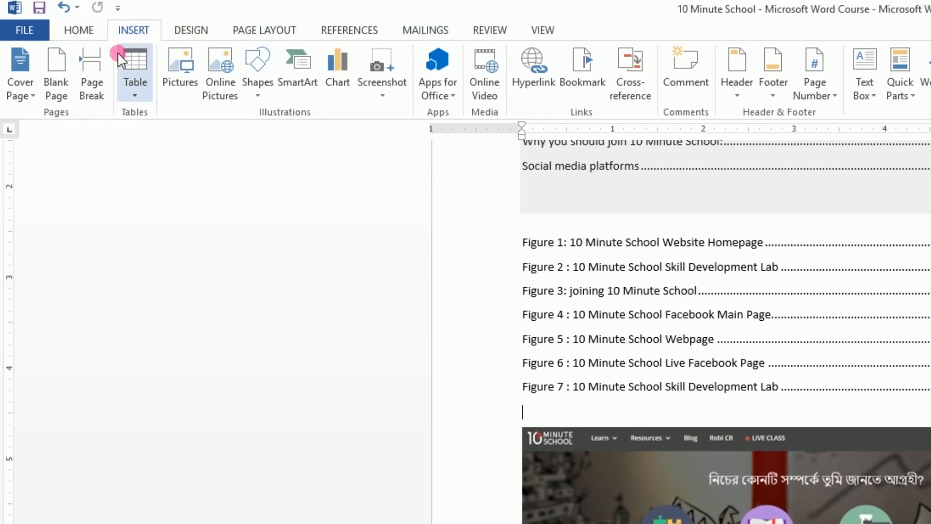
{"action": "left_click", "coordinate": [94, 69]}
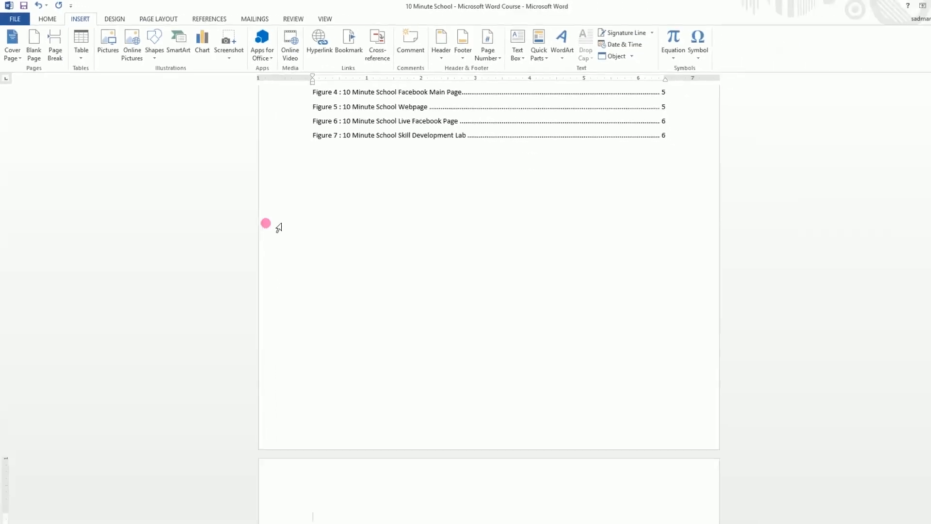
Examine how the page break separates the contents and list of figures from the page holding the Figure 1 image
{"action": "scroll", "coordinate": [291, 252], "scroll_direction": "down", "scroll_amount": 7}
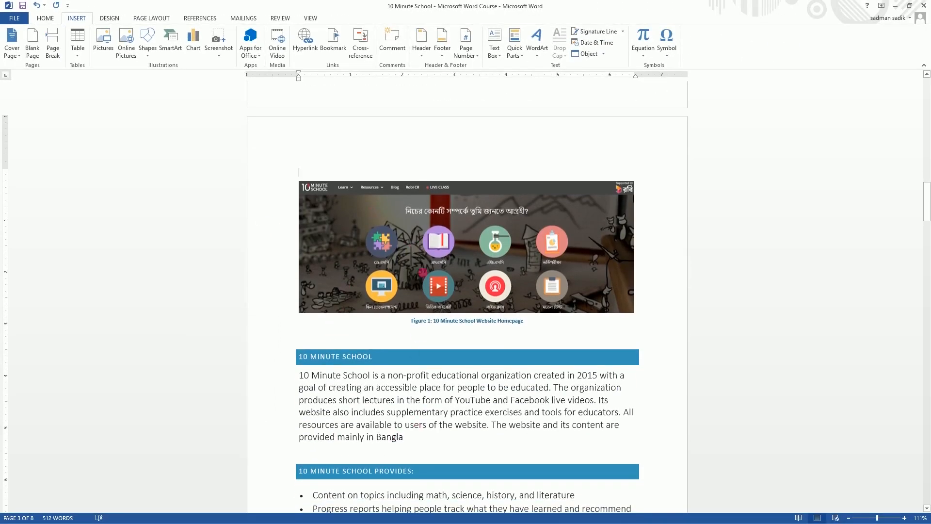
{"action": "scroll", "coordinate": [438, 327], "scroll_direction": "up", "scroll_amount": 7}
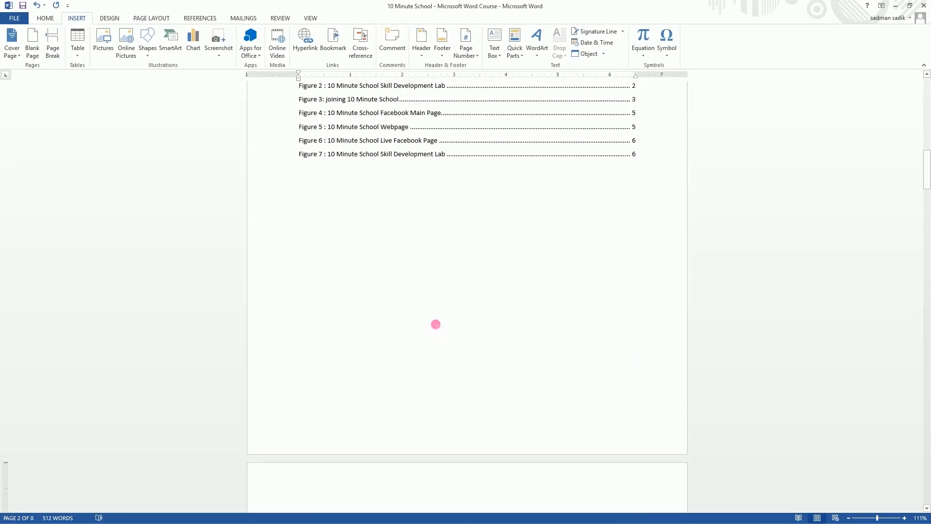
{"action": "scroll", "coordinate": [438, 325], "scroll_direction": "down", "scroll_amount": 3}
{"action": "scroll", "coordinate": [438, 326], "scroll_direction": "up", "scroll_amount": 3}
{"action": "scroll", "coordinate": [340, 207], "scroll_direction": "down", "scroll_amount": 3}
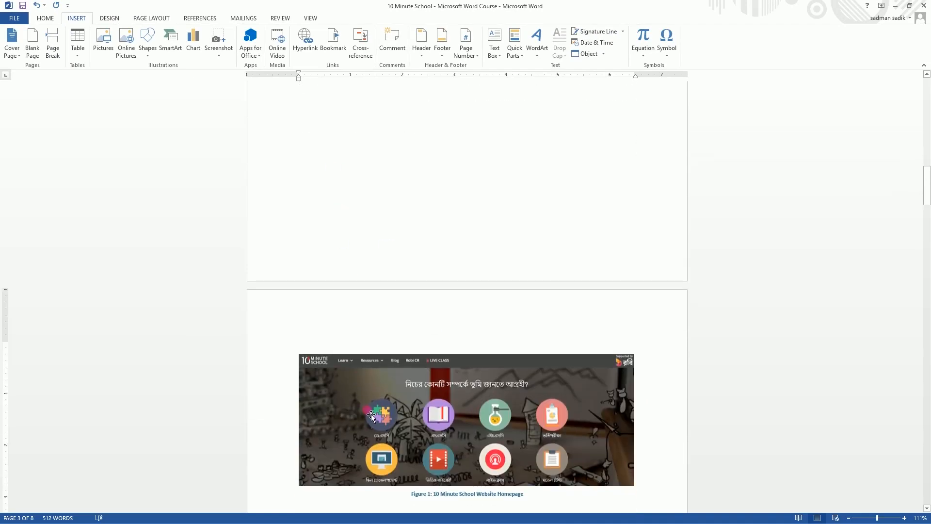
{"action": "scroll", "coordinate": [339, 360], "scroll_direction": "up", "scroll_amount": 5}
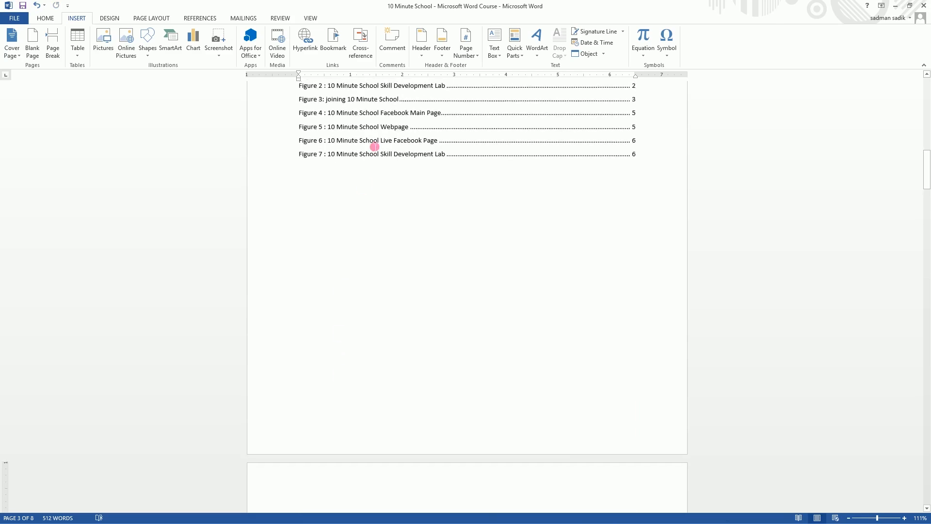
{"action": "scroll", "coordinate": [389, 114], "scroll_direction": "up", "scroll_amount": 7}
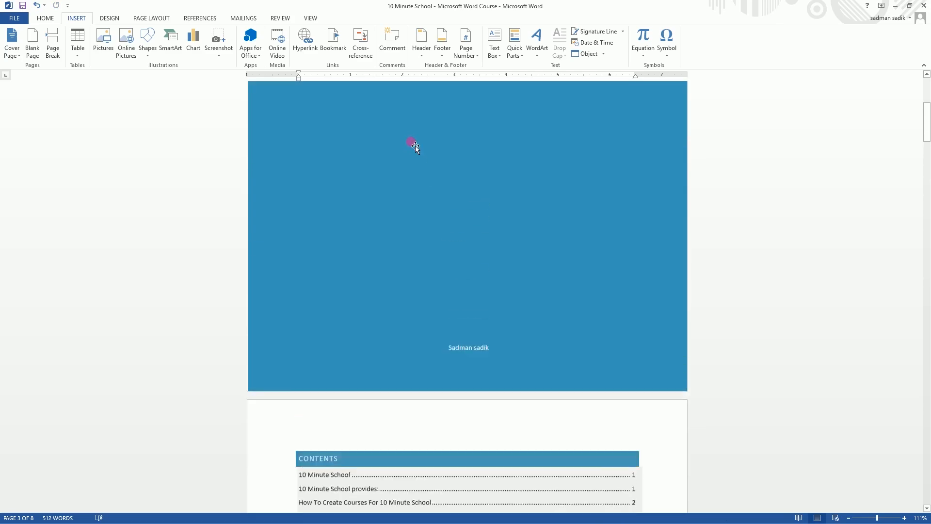
{"action": "scroll", "coordinate": [415, 146], "scroll_direction": "down", "scroll_amount": 12}
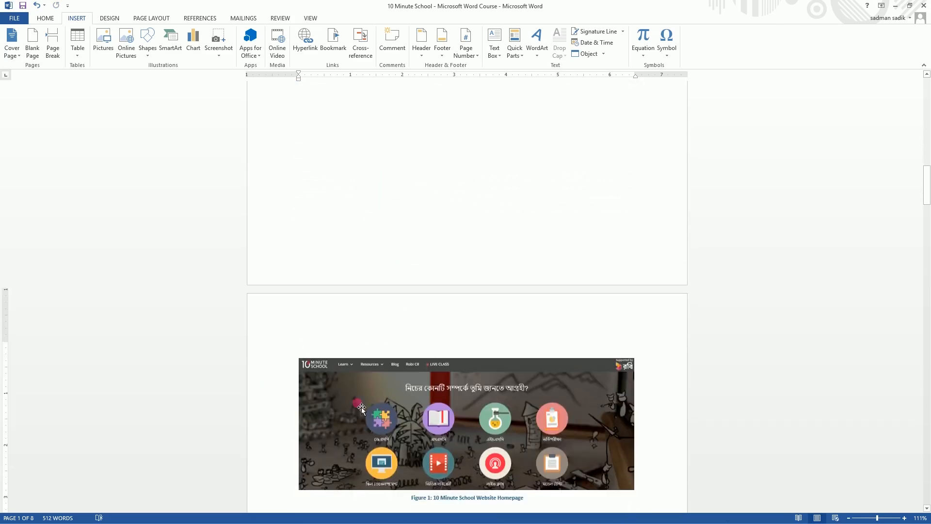
{"action": "scroll", "coordinate": [425, 410], "scroll_direction": "up", "scroll_amount": 3}
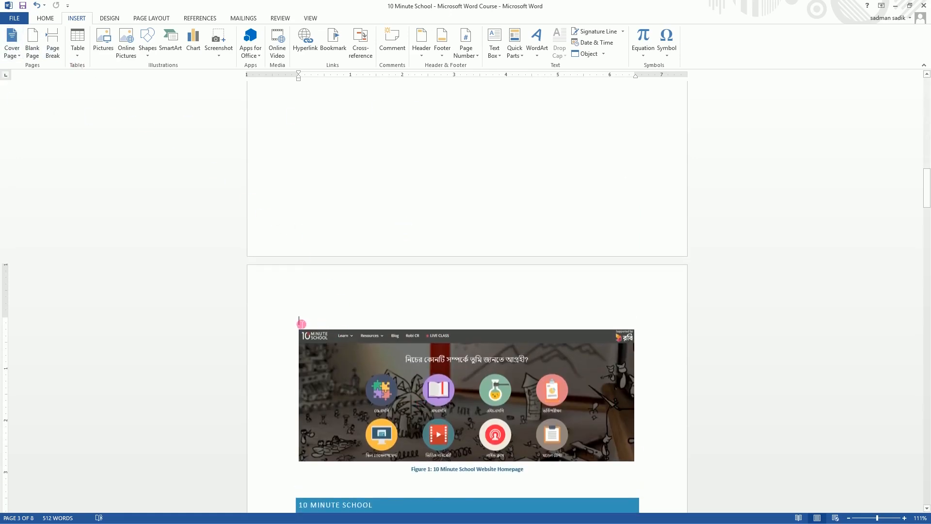
Delete the page break above the Figure 1 image so the image follows the list of figures again
{"action": "left_click", "coordinate": [313, 281]}
{"action": "key", "text": "BackSpace"}
{"action": "key", "text": "BackSpace"}
{"action": "key", "text": "BackSpace"}
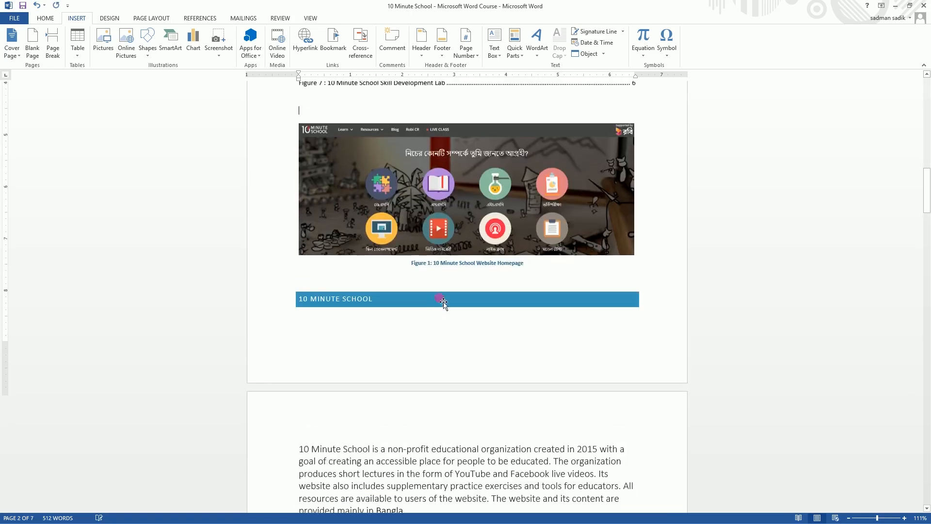
{"action": "key", "text": "BackSpace"}
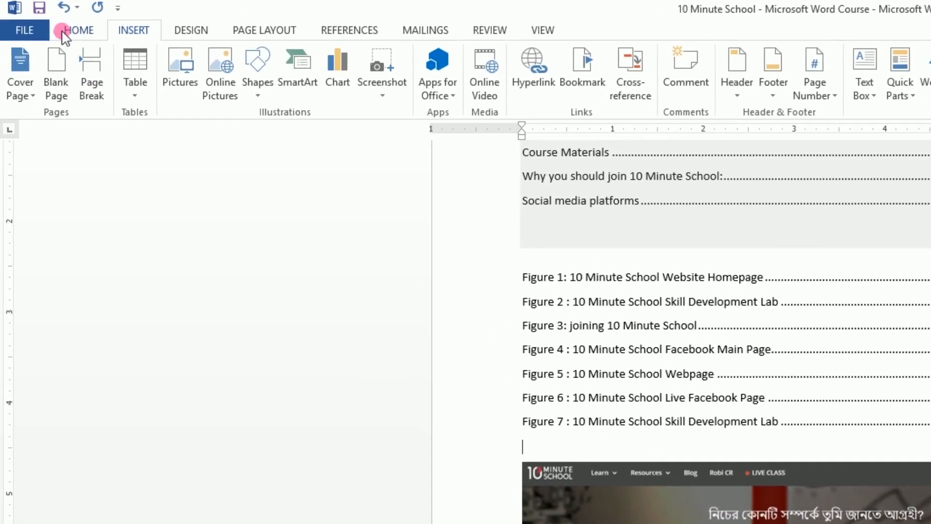
Insert the page break below the list of figures again and check the contents page and the page following it
{"action": "left_click", "coordinate": [92, 72]}
{"action": "scroll", "coordinate": [400, 310], "scroll_direction": "up", "scroll_amount": 10}
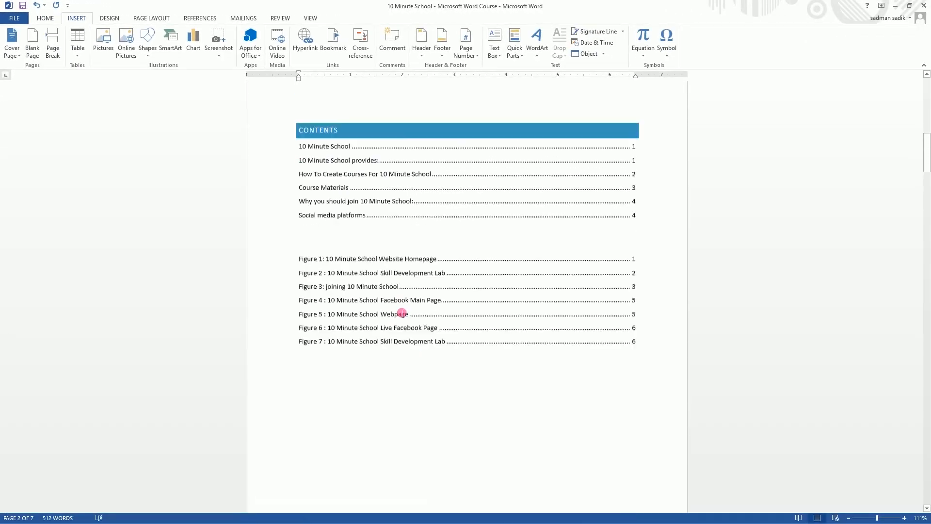
{"action": "scroll", "coordinate": [322, 180], "scroll_direction": "up", "scroll_amount": 3}
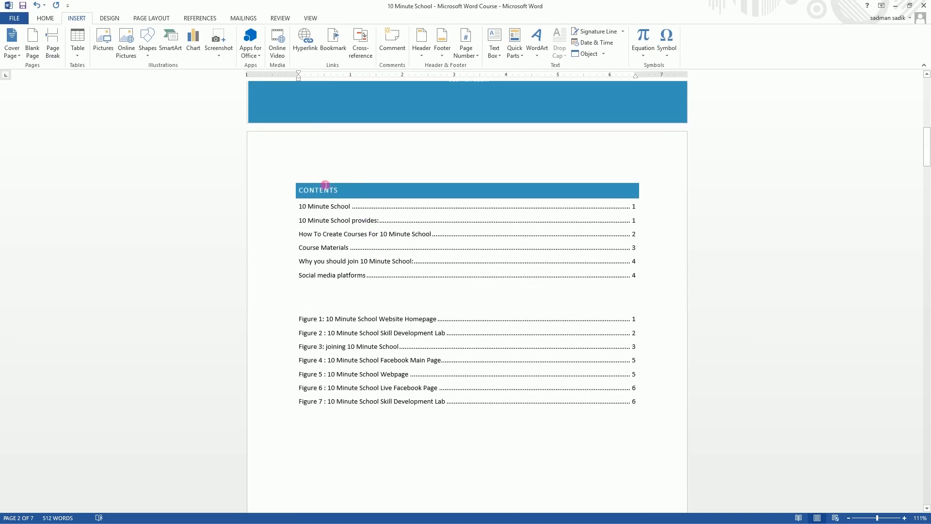
{"action": "scroll", "coordinate": [518, 313], "scroll_direction": "down", "scroll_amount": 10}
{"action": "scroll", "coordinate": [393, 407], "scroll_direction": "down", "scroll_amount": 5}
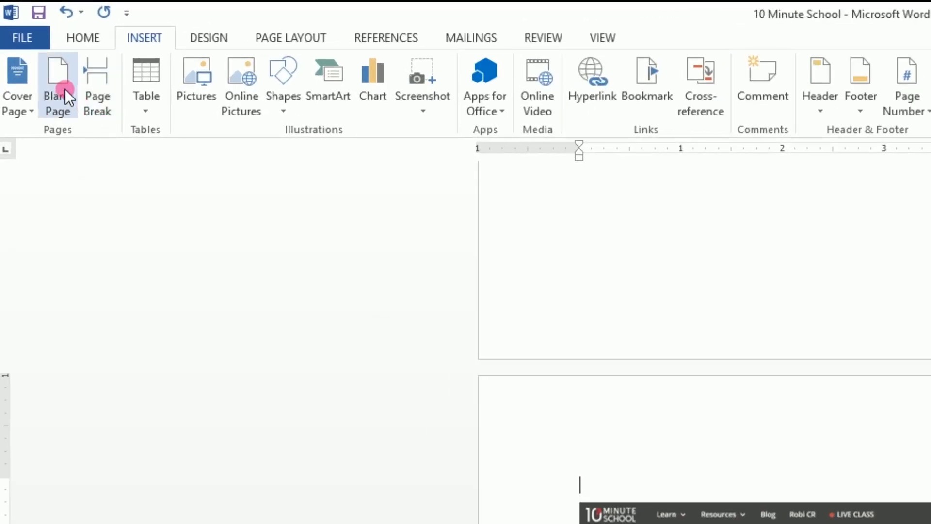
Insert a blank page ahead of the Figure 1 image and check the page sequence from the contents page to the image
{"action": "left_click", "coordinate": [64, 89]}
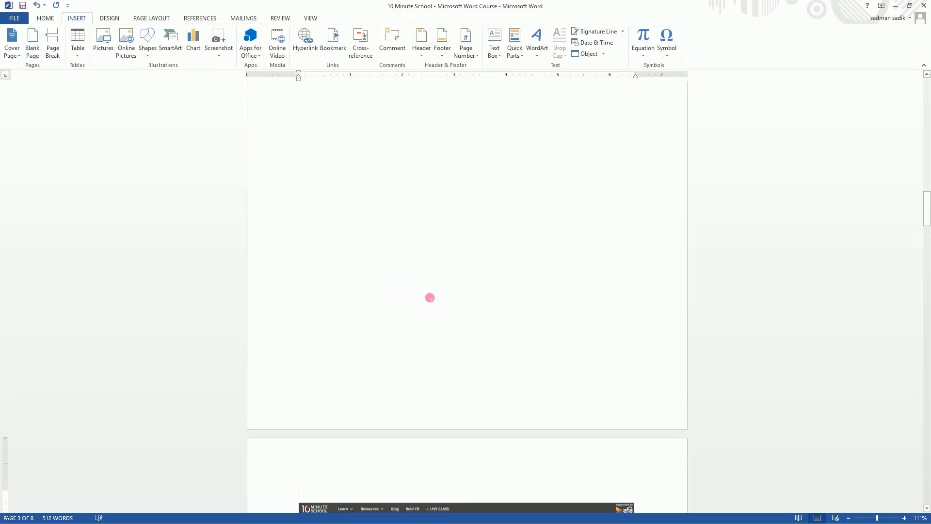
{"action": "scroll", "coordinate": [431, 310], "scroll_direction": "down", "scroll_amount": 5}
{"action": "scroll", "coordinate": [436, 324], "scroll_direction": "up", "scroll_amount": 18}
{"action": "scroll", "coordinate": [434, 315], "scroll_direction": "down", "scroll_amount": 10}
{"action": "scroll", "coordinate": [438, 320], "scroll_direction": "down", "scroll_amount": 3}
{"action": "scroll", "coordinate": [433, 316], "scroll_direction": "up", "scroll_amount": 15}
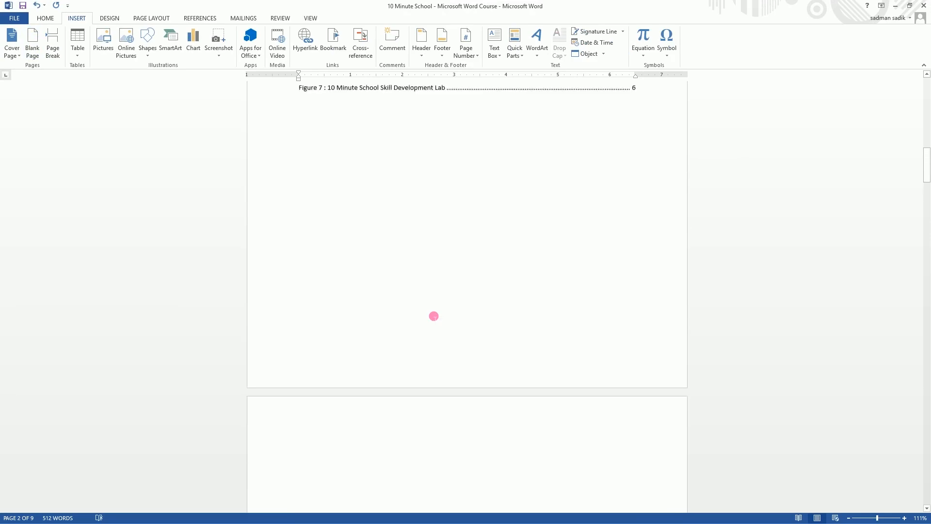
{"action": "scroll", "coordinate": [434, 315], "scroll_direction": "up", "scroll_amount": 5}
{"action": "scroll", "coordinate": [447, 287], "scroll_direction": "down", "scroll_amount": 8}
{"action": "scroll", "coordinate": [512, 376], "scroll_direction": "down", "scroll_amount": 12}
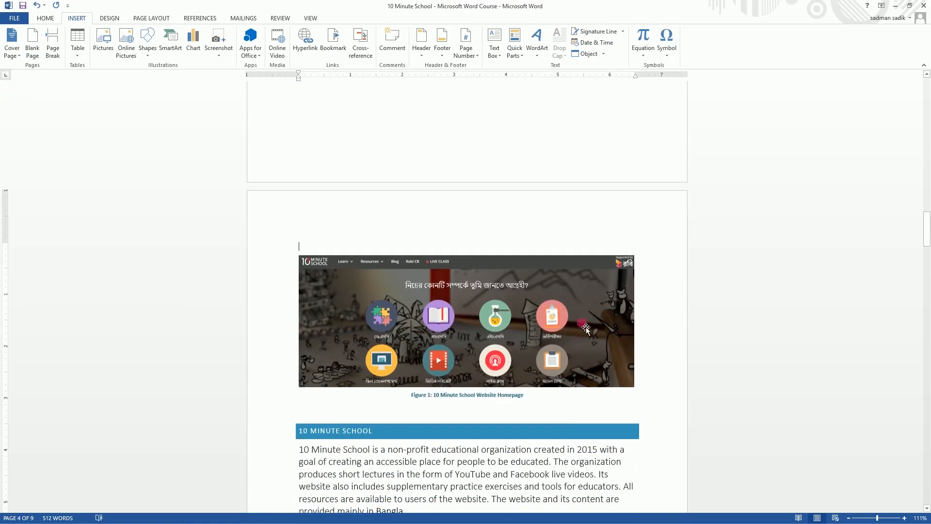
{"action": "scroll", "coordinate": [366, 295], "scroll_direction": "up", "scroll_amount": 15}
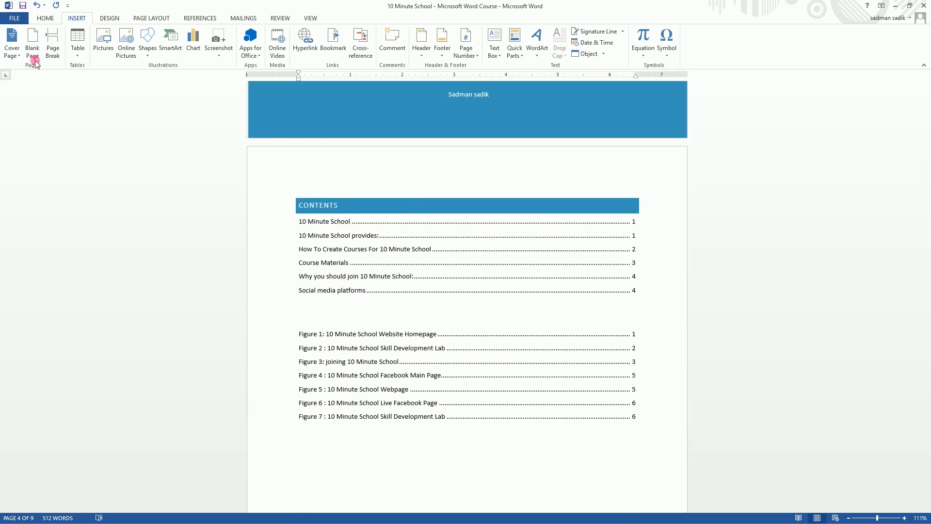
Insert a page break before the Social Media Platforms heading, and review that section before returning to the cover page
{"action": "scroll", "coordinate": [726, 318], "scroll_direction": "down", "scroll_amount": 5}
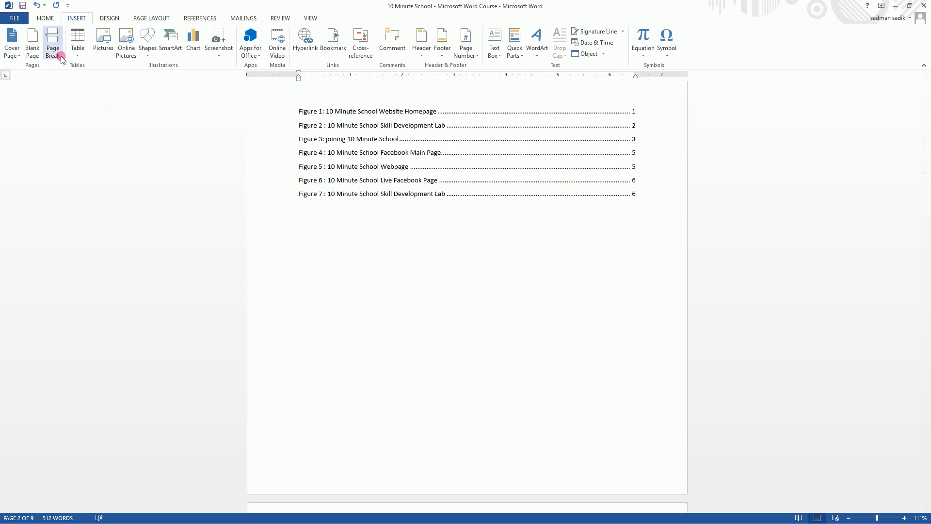
{"action": "scroll", "coordinate": [566, 322], "scroll_direction": "down", "scroll_amount": 12}
{"action": "left_click_drag", "start_coordinate": [926, 210], "coordinate": [926, 379]}
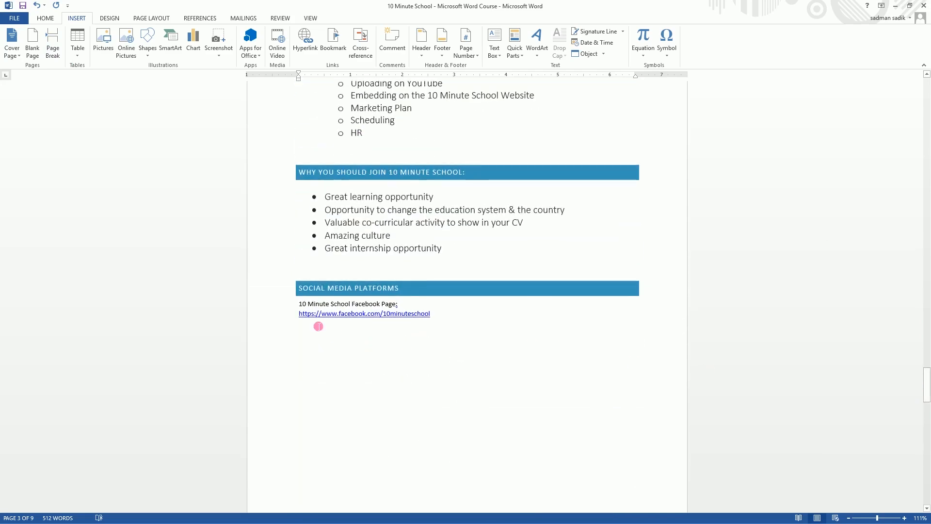
{"action": "scroll", "coordinate": [362, 324], "scroll_direction": "down", "scroll_amount": 7}
{"action": "scroll", "coordinate": [378, 164], "scroll_direction": "up", "scroll_amount": 4}
{"action": "scroll", "coordinate": [341, 216], "scroll_direction": "down", "scroll_amount": 3}
{"action": "scroll", "coordinate": [407, 436], "scroll_direction": "up", "scroll_amount": 6}
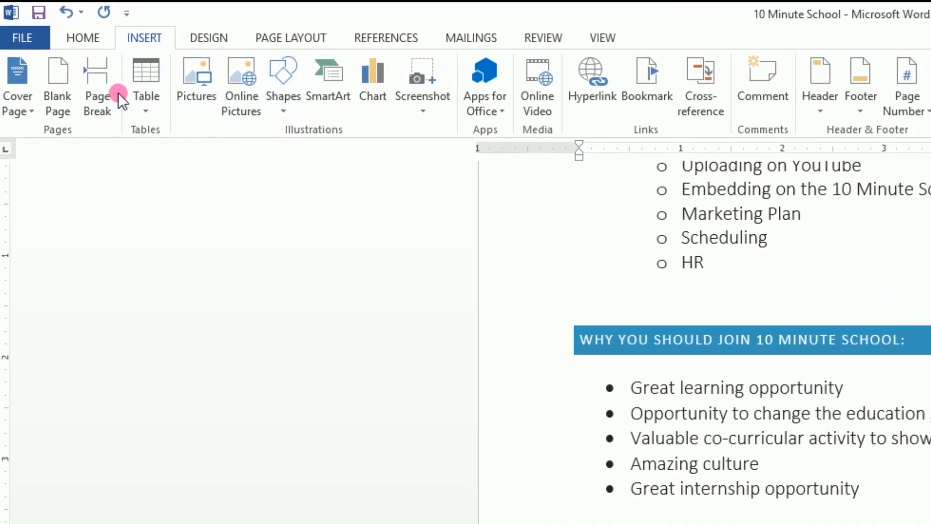
{"action": "left_click", "coordinate": [98, 95]}
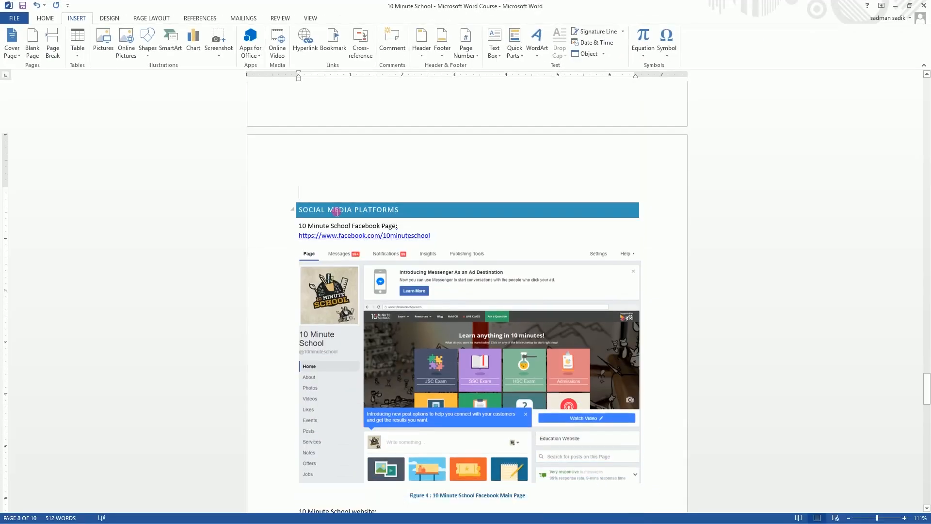
{"action": "scroll", "coordinate": [434, 318], "scroll_direction": "down", "scroll_amount": 10}
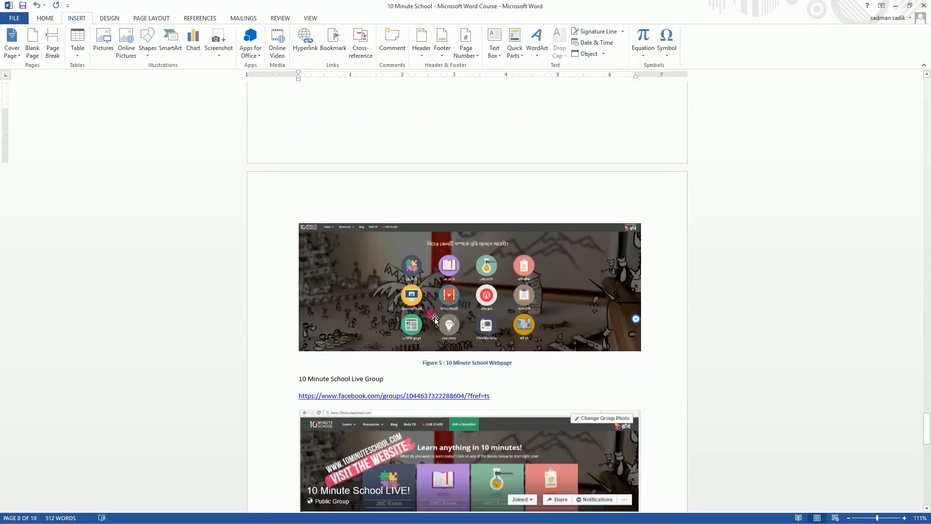
{"action": "scroll", "coordinate": [434, 317], "scroll_direction": "up", "scroll_amount": 4}
{"action": "scroll", "coordinate": [434, 317], "scroll_direction": "up", "scroll_amount": 10}
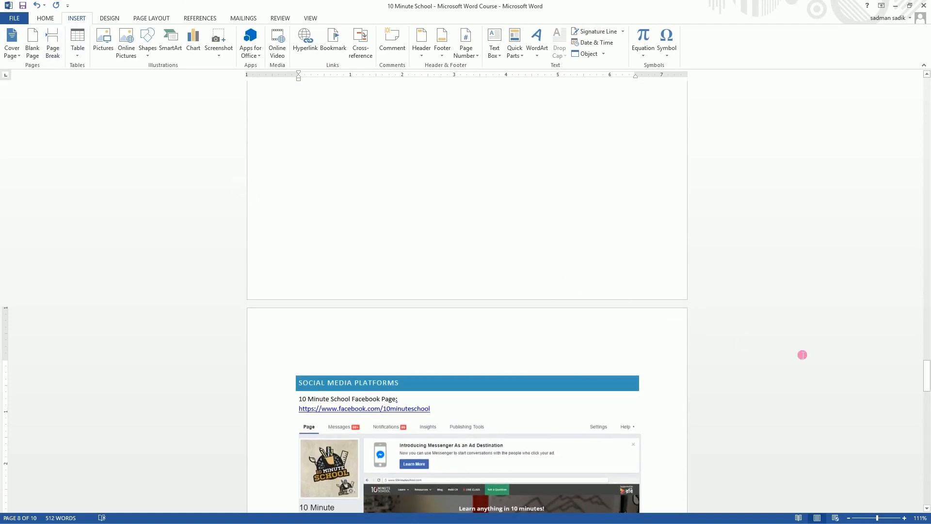
{"action": "left_click_drag", "start_coordinate": [927, 380], "coordinate": [925, 92]}
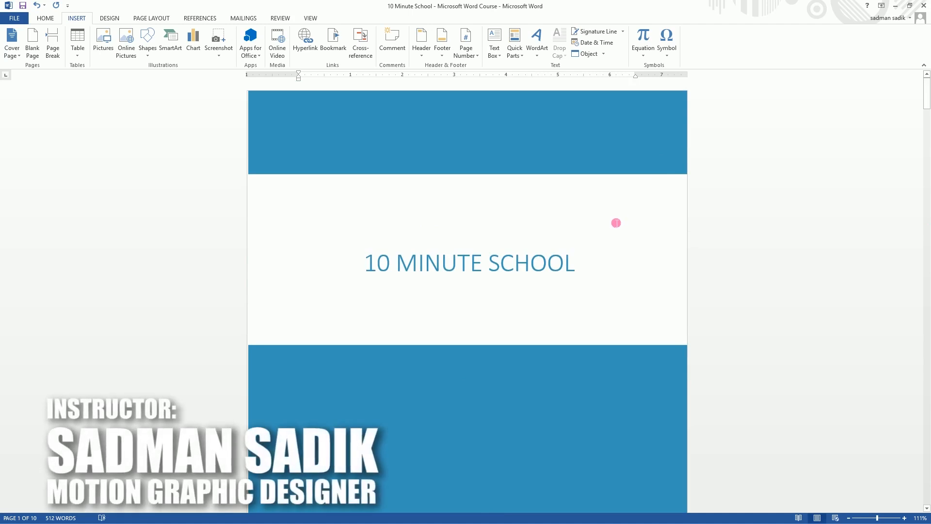